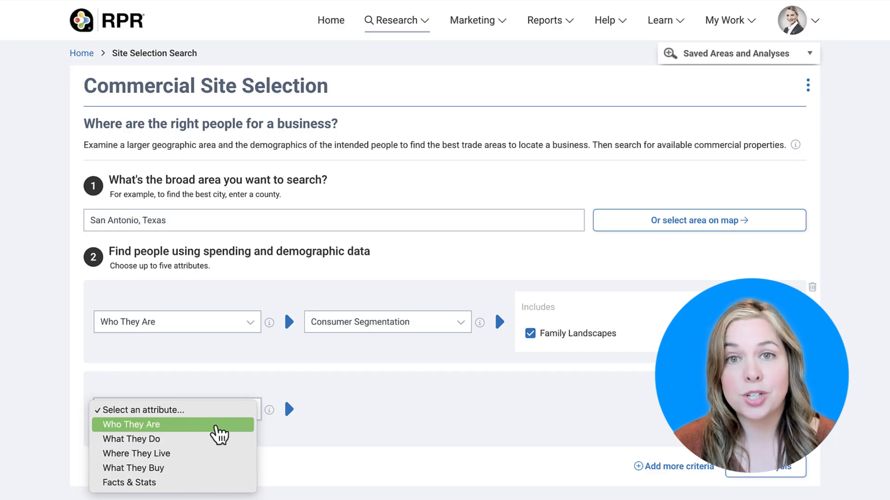
Set the second criterion's attributes to Who They Are and Marital Status
left_click(221, 426)
left_click(392, 410)
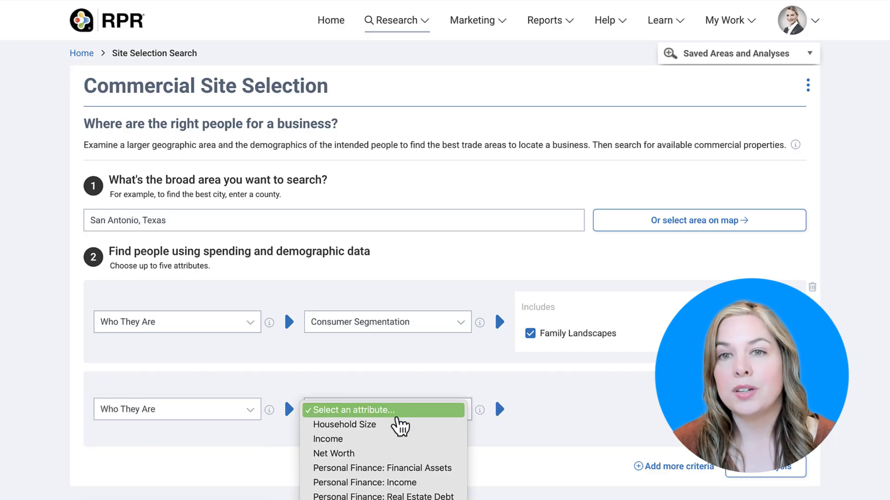
scroll(404, 445, "down", 3)
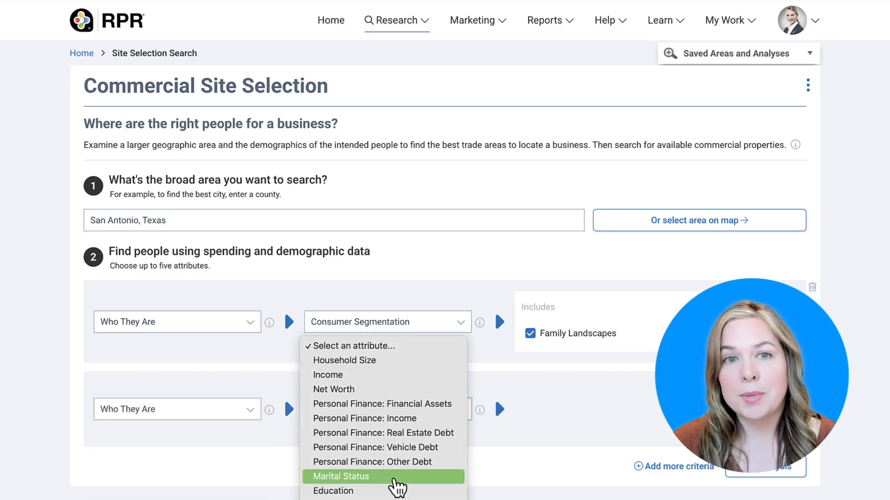
left_click(401, 477)
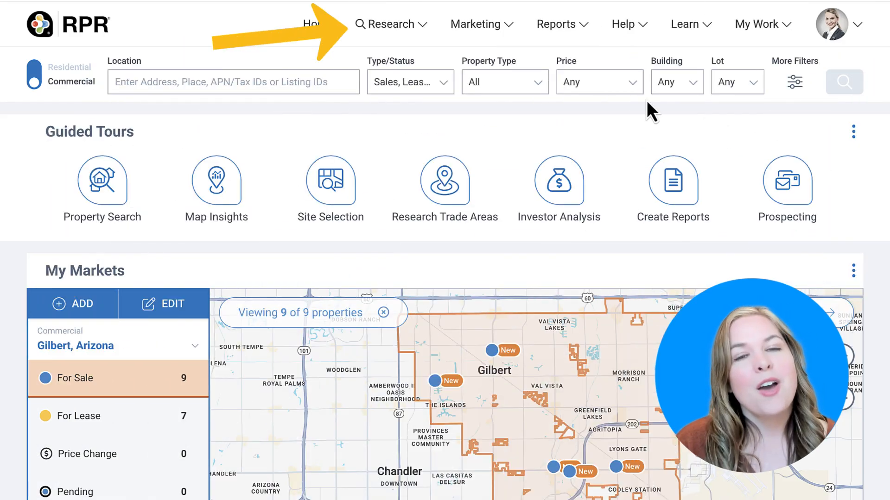
Open Commercial Site Selection and set the broad search area to San Antonio, Texas
left_click(388, 26)
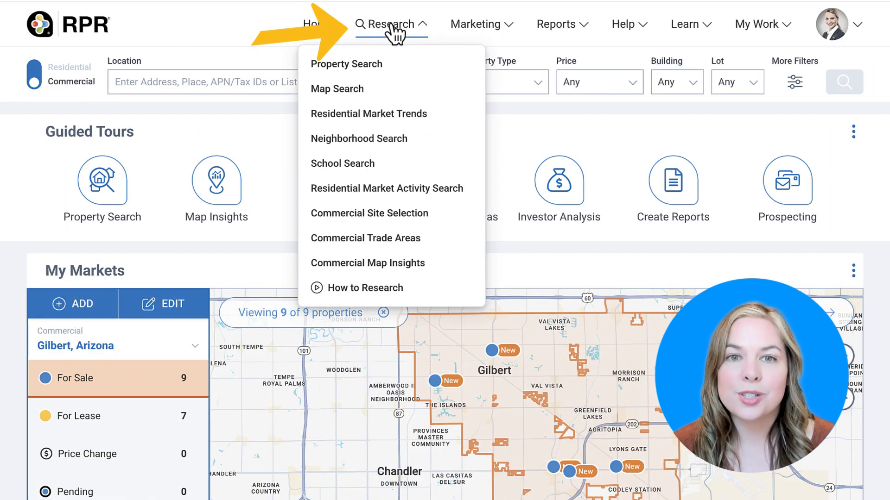
left_click(408, 215)
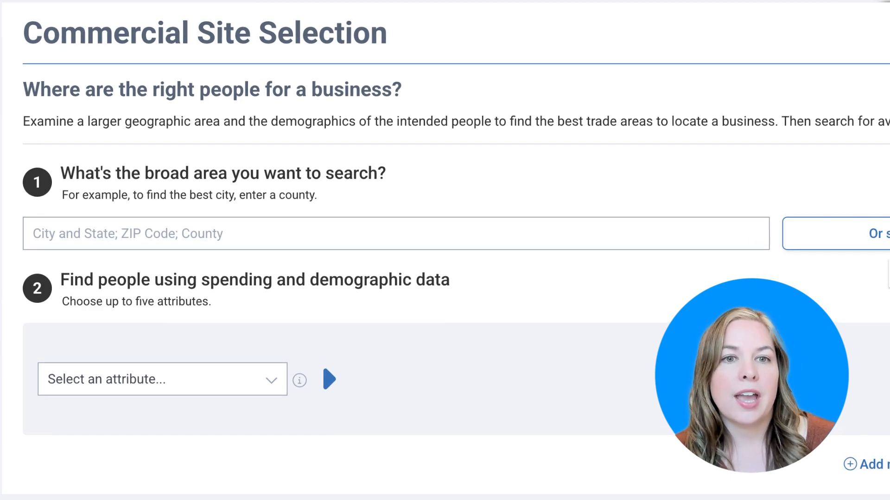
left_click(554, 234)
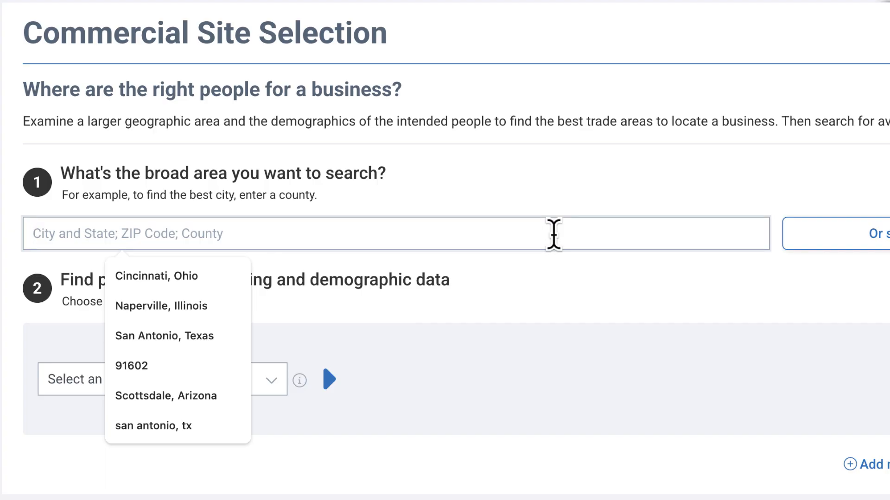
type("A")
key("BackSpace")
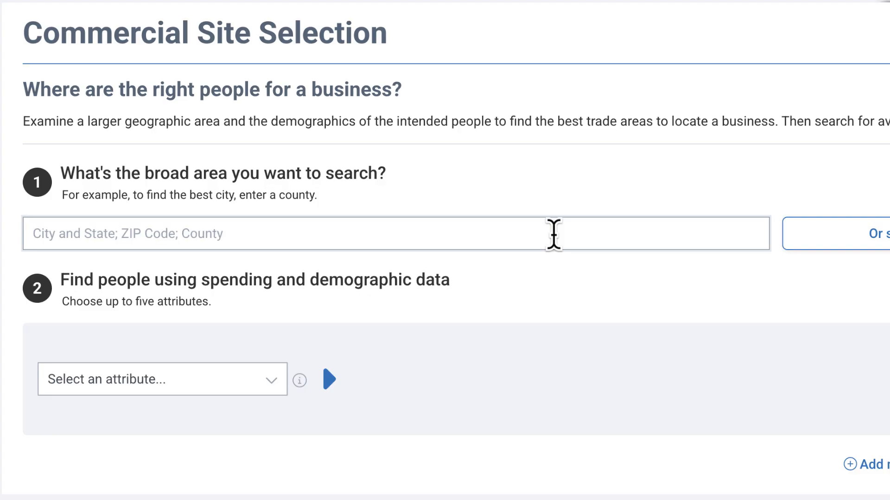
type("San Antoni")
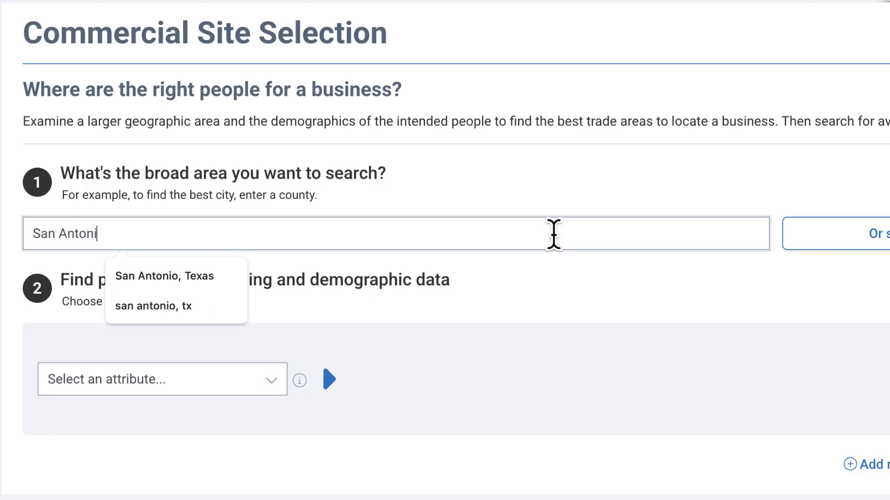
type("o, TX")
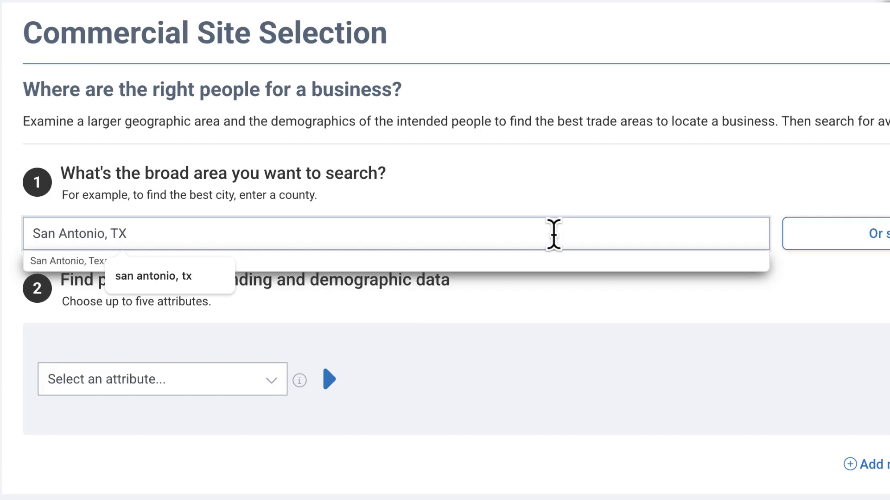
left_click(34, 260)
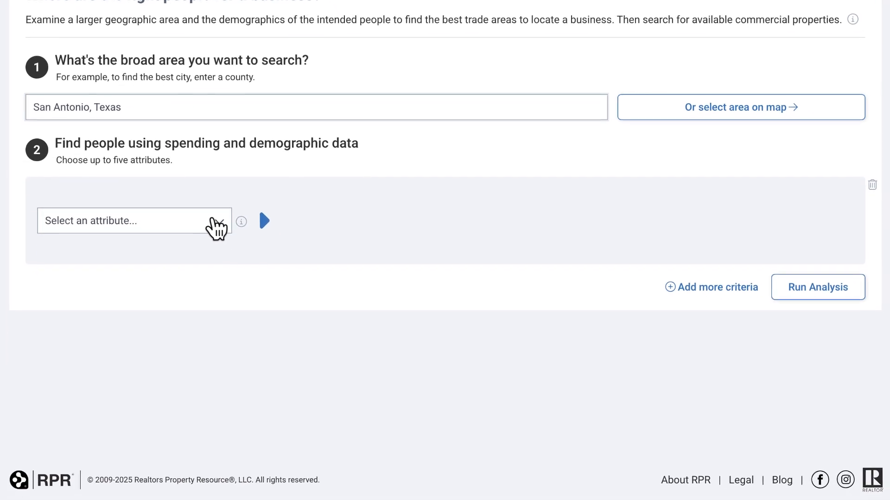
Define the first criterion as Who They Are, Consumer Segmentation, including only Family Landscapes
left_click(213, 223)
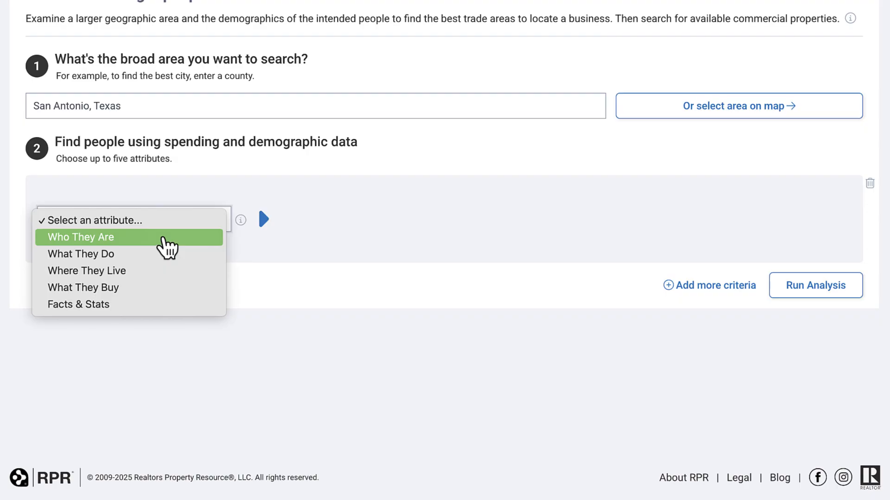
left_click(163, 240)
left_click(342, 226)
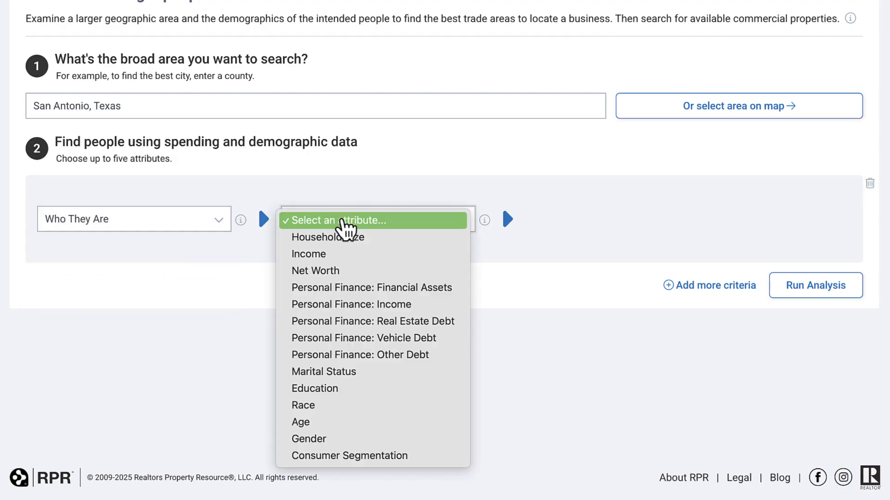
left_click(389, 469)
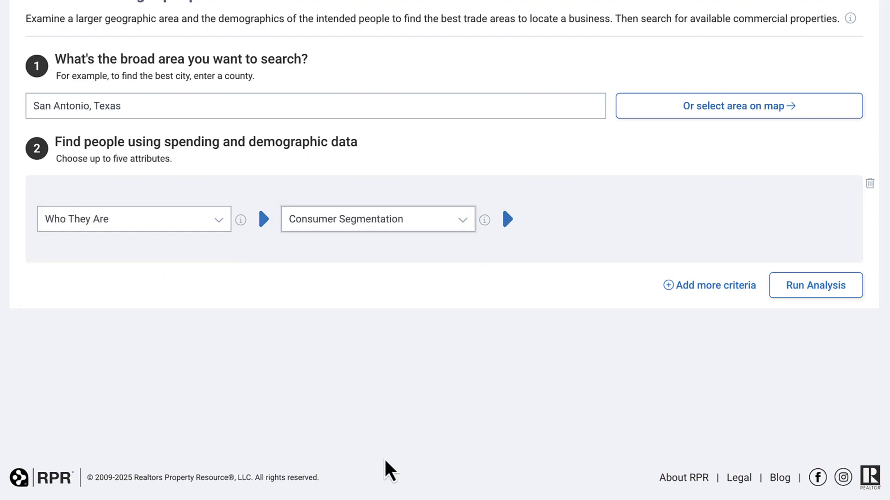
left_click(544, 355)
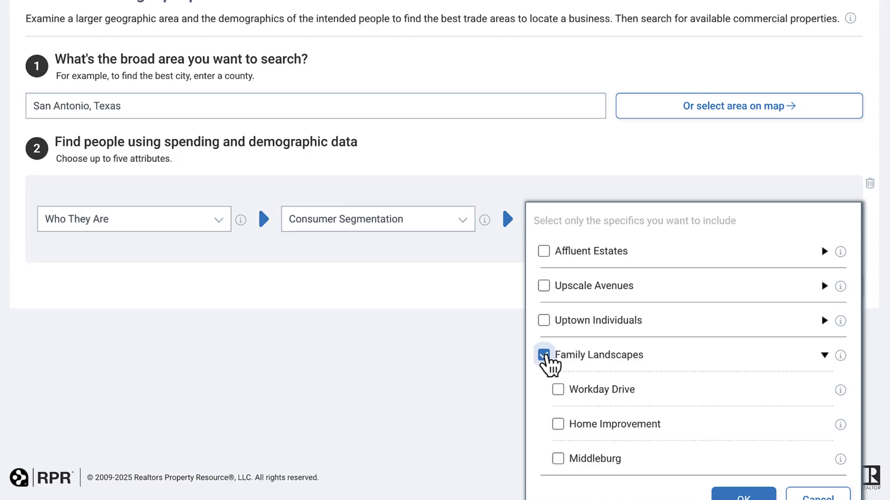
scroll(546, 358, "down", 2)
scroll(873, 476, "down", 1)
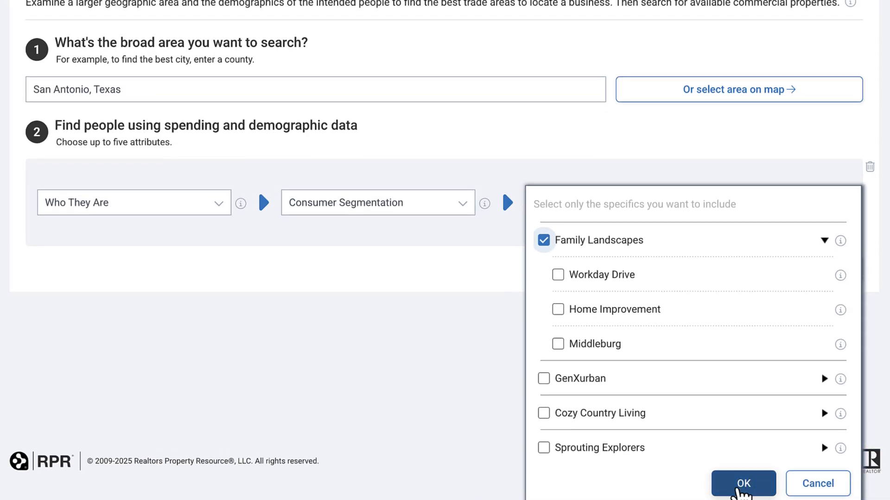
left_click(742, 486)
Add a second criterion with the attributes Who They Are and Marital Status
left_click(709, 297)
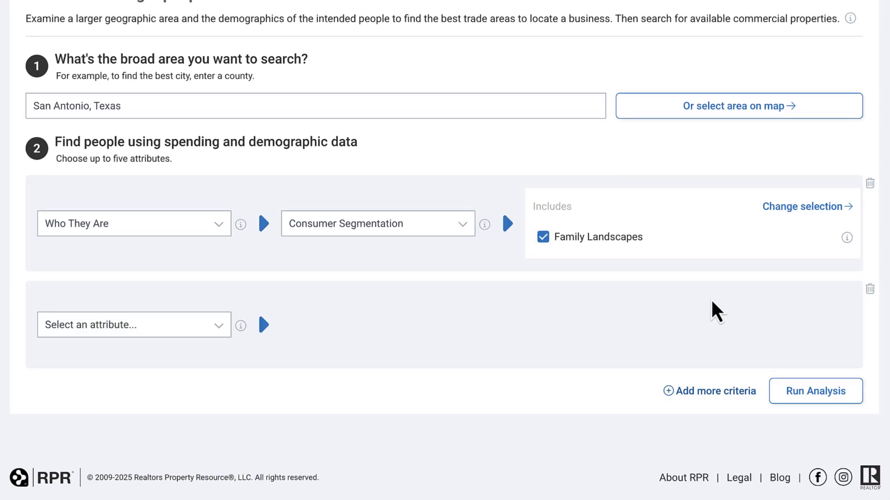
left_click(214, 324)
left_click(181, 343)
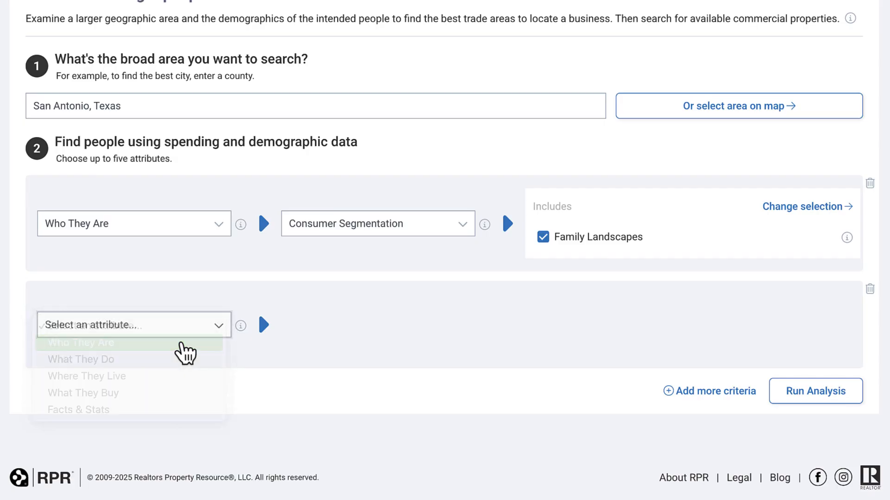
left_click(385, 327)
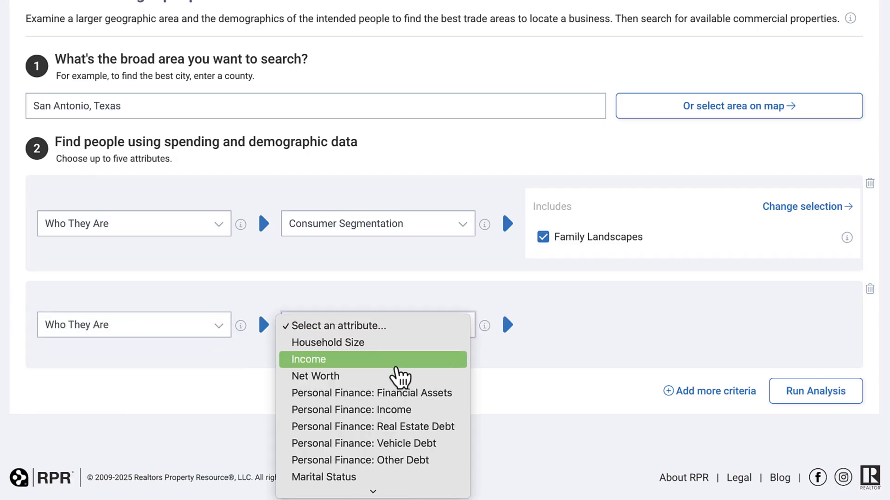
scroll(399, 377, "down", 2)
left_click(394, 405)
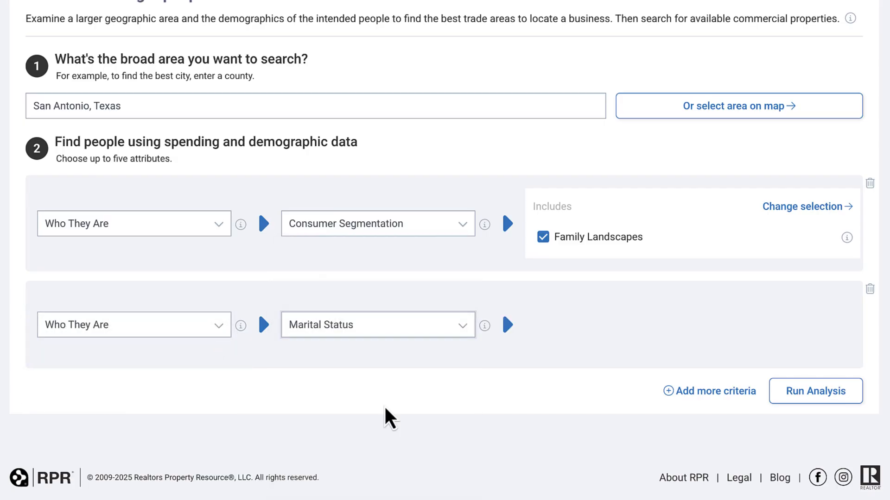
Include Married with Children as the specific for the Marital Status criterion
scroll(727, 417, "down", 2)
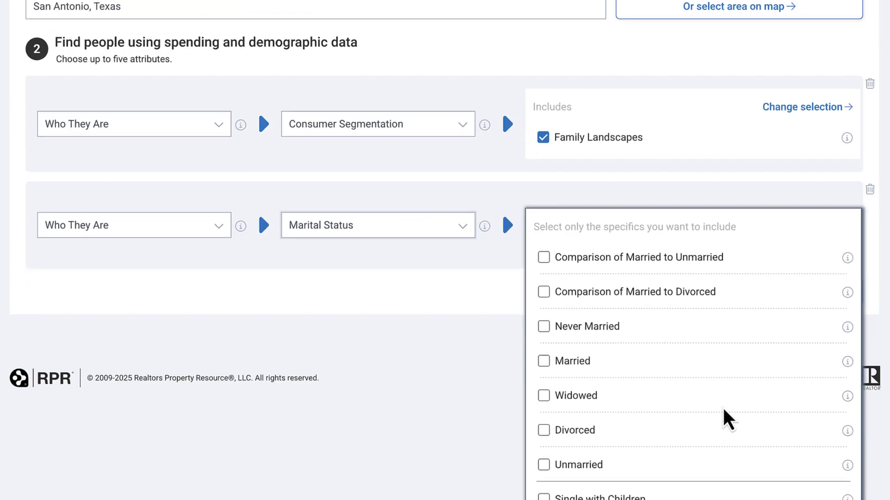
scroll(727, 419, "down", 2)
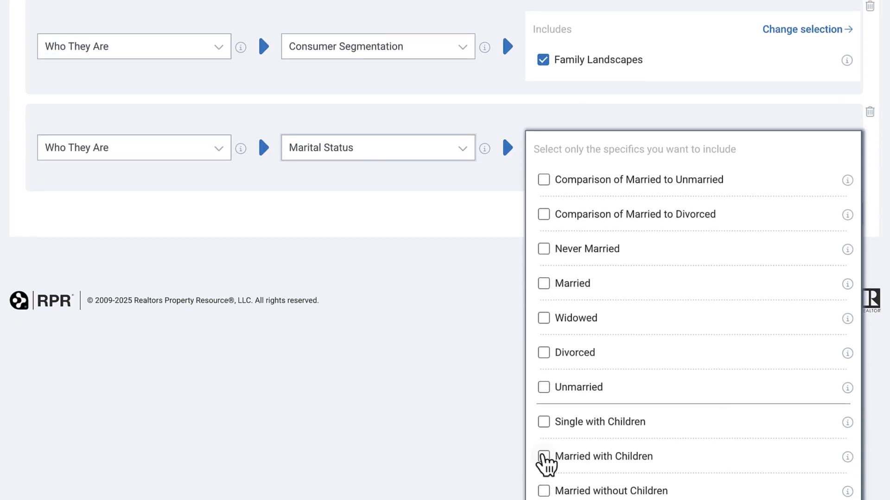
left_click(543, 457)
scroll(705, 438, "down", 1)
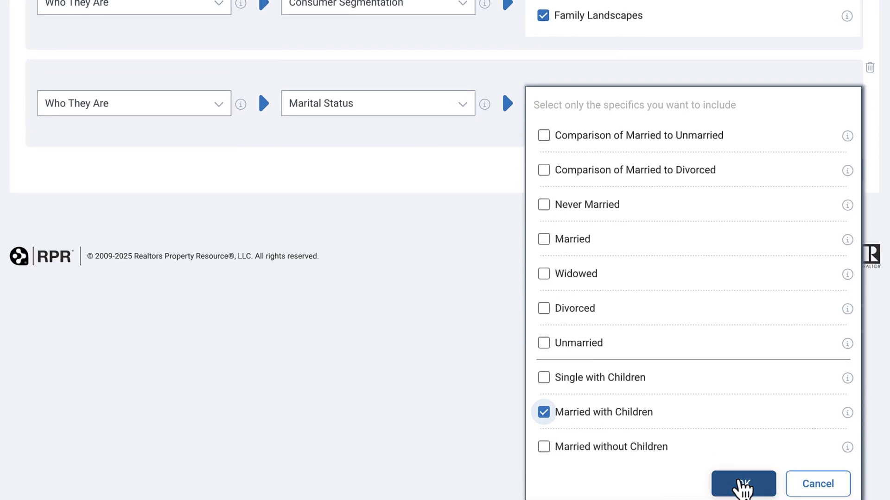
left_click(742, 485)
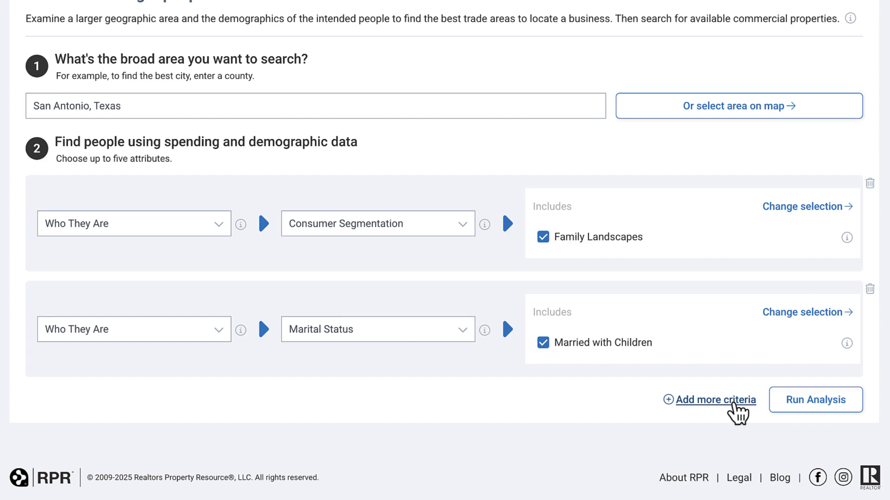
Add a third criterion with the attributes Who They Are and Income
left_click(736, 402)
left_click(206, 392)
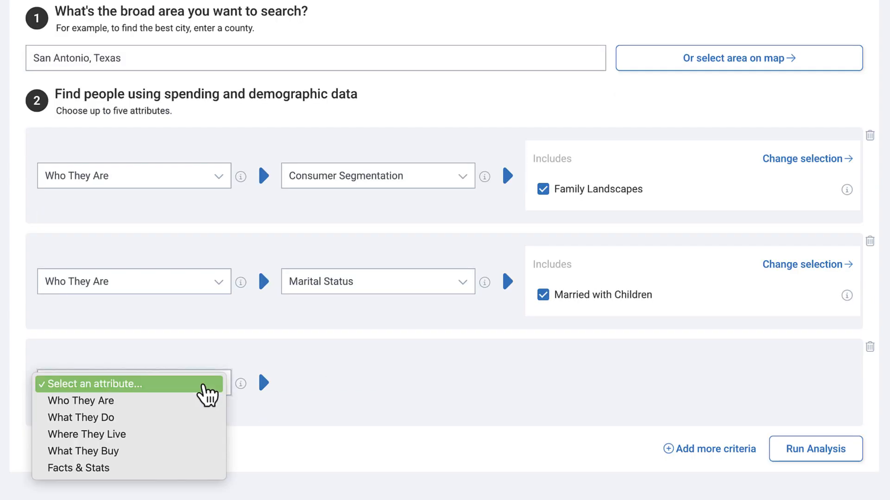
left_click(200, 401)
left_click(393, 376)
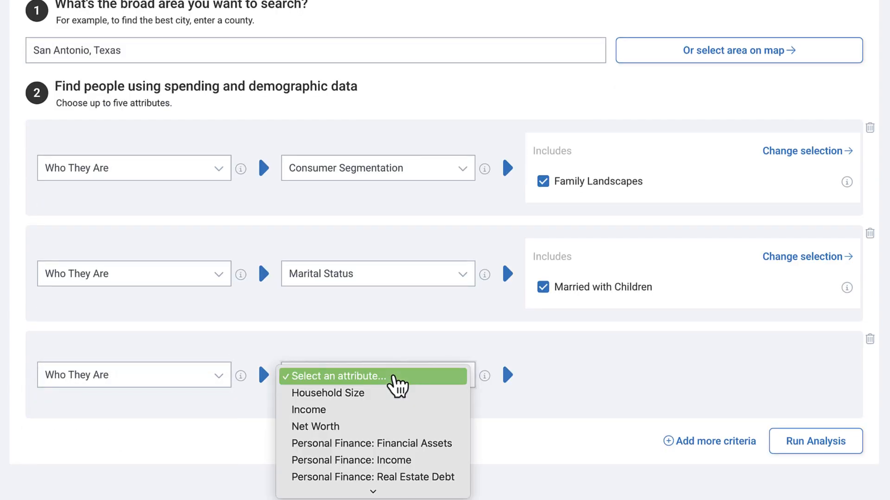
left_click(388, 410)
Include the 2024 Income brackets $100K-$150K, $150K-$200K and >$200K in the Income criterion
scroll(761, 375, "down", 3)
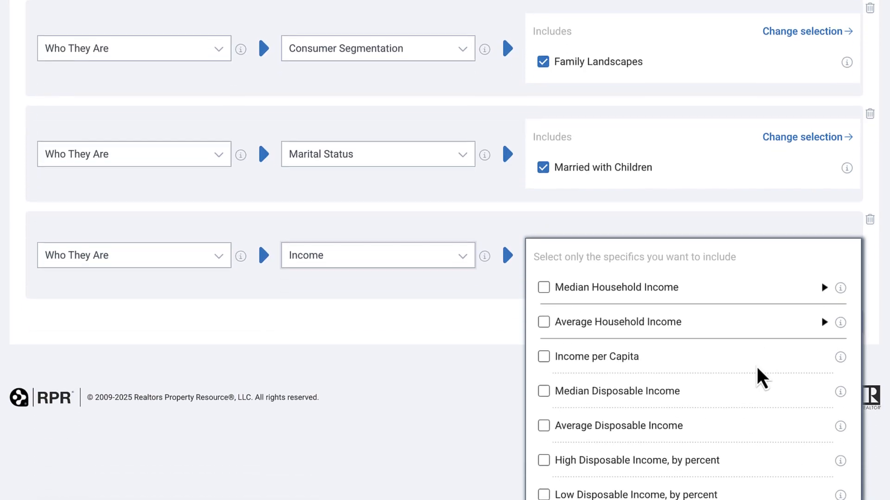
scroll(760, 378, "down", 5)
left_click(823, 447)
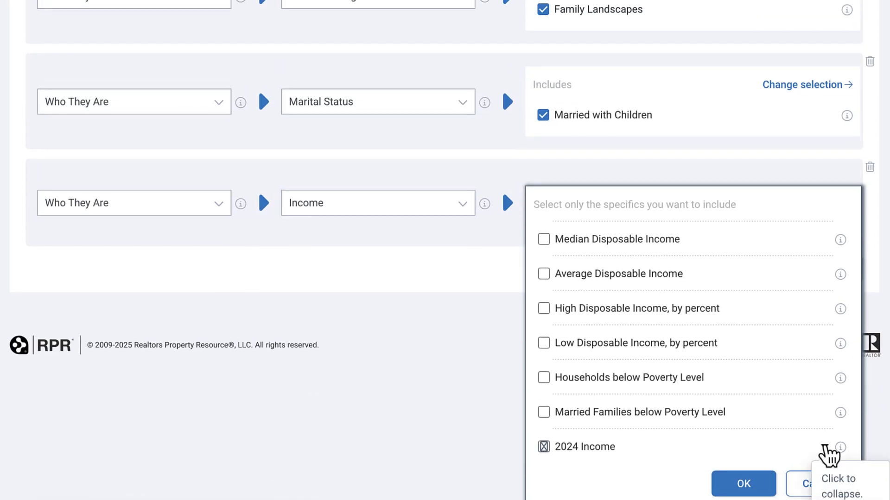
scroll(805, 440, "down", 6)
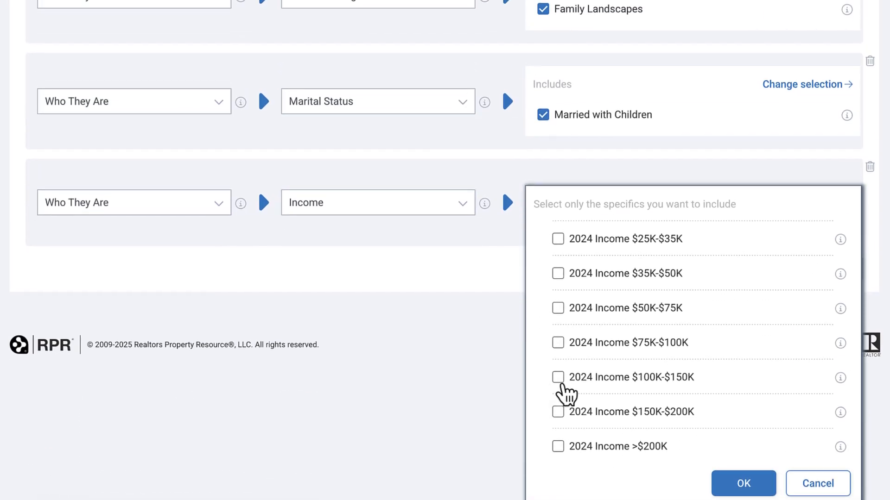
left_click(558, 378)
left_click(559, 412)
left_click(559, 446)
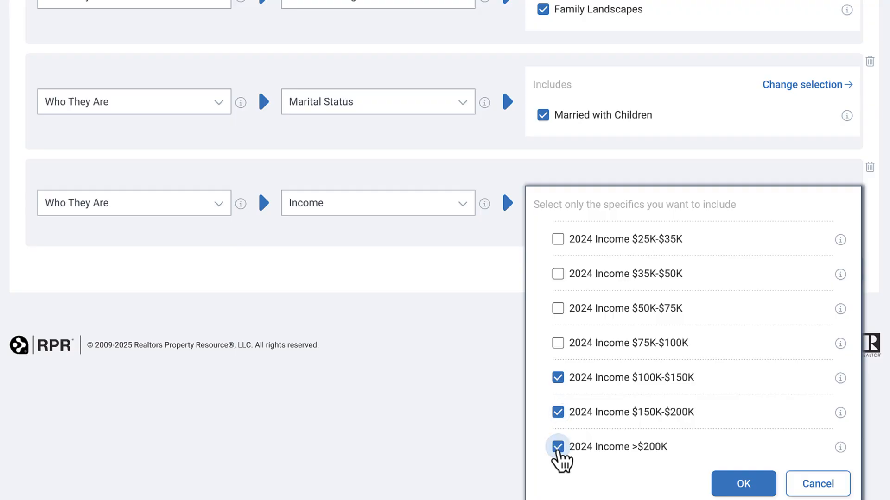
left_click(746, 490)
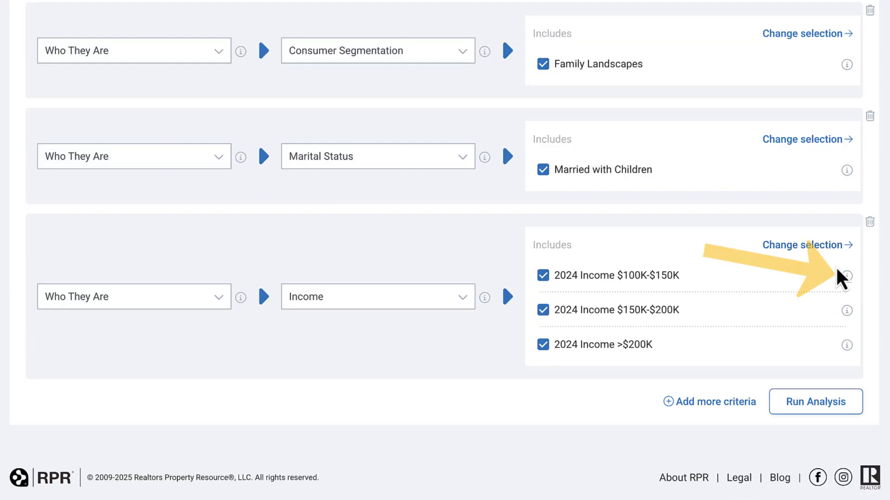
Run the site selection analysis with the three chosen criteria
mouse_move(847, 277)
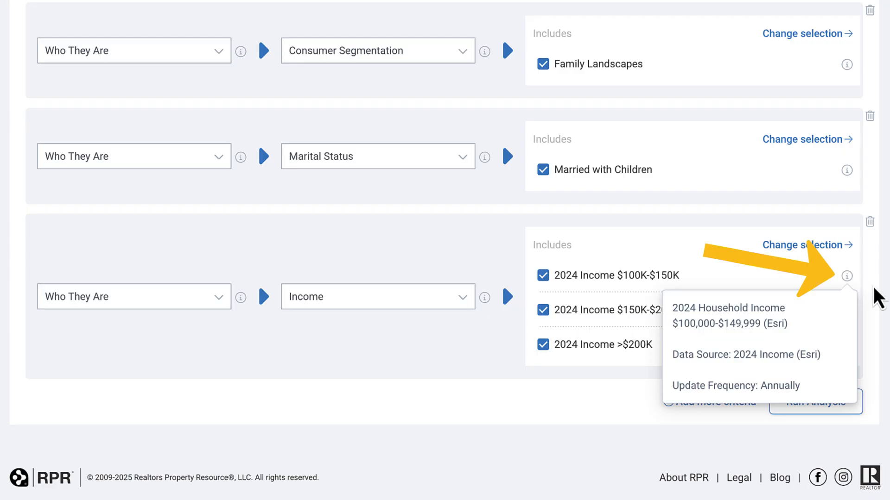
mouse_move(847, 311)
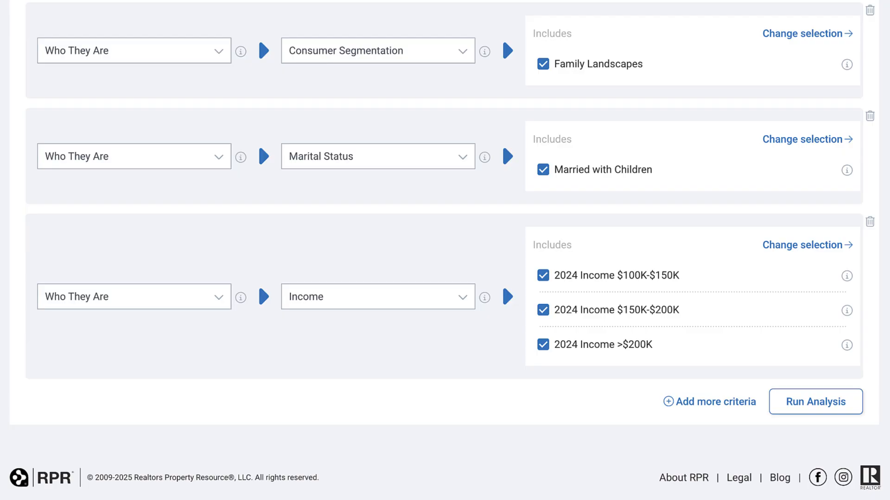
left_click(793, 408)
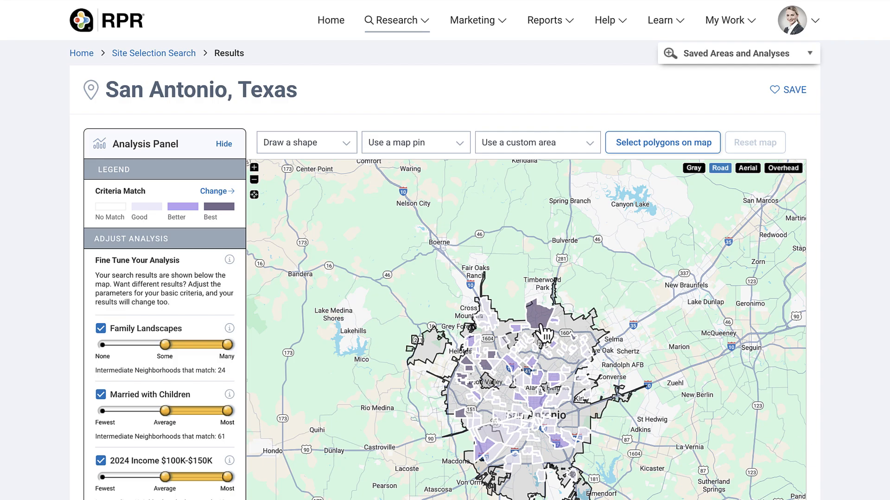
Set the analysis geography to ZIP Codes
scroll(242, 268, "down", 5)
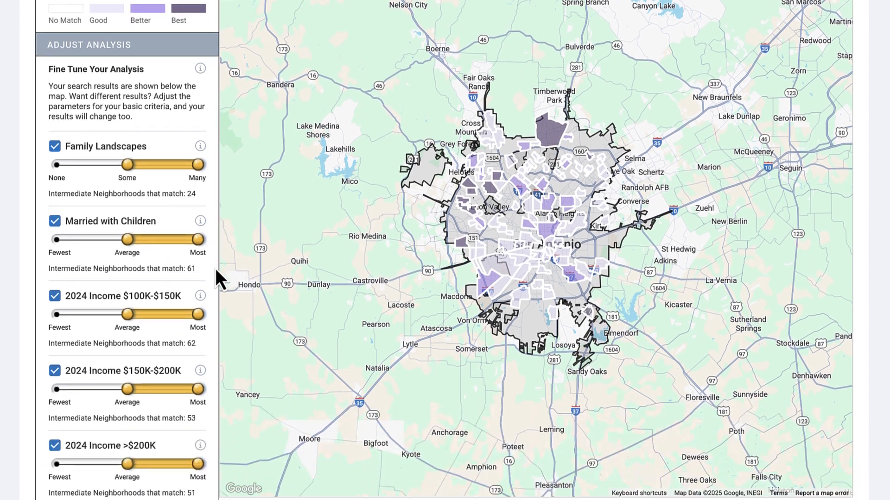
scroll(215, 269, "down", 2)
scroll(403, 265, "down", 3)
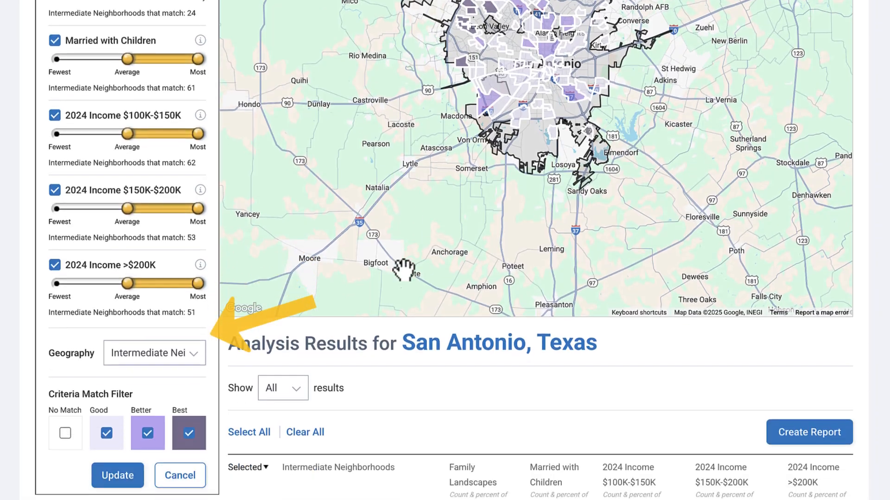
left_click(194, 351)
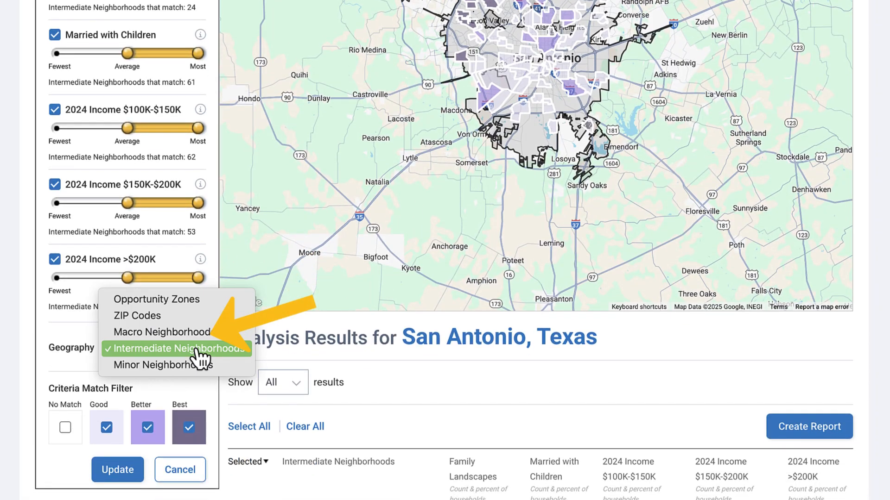
left_click(188, 322)
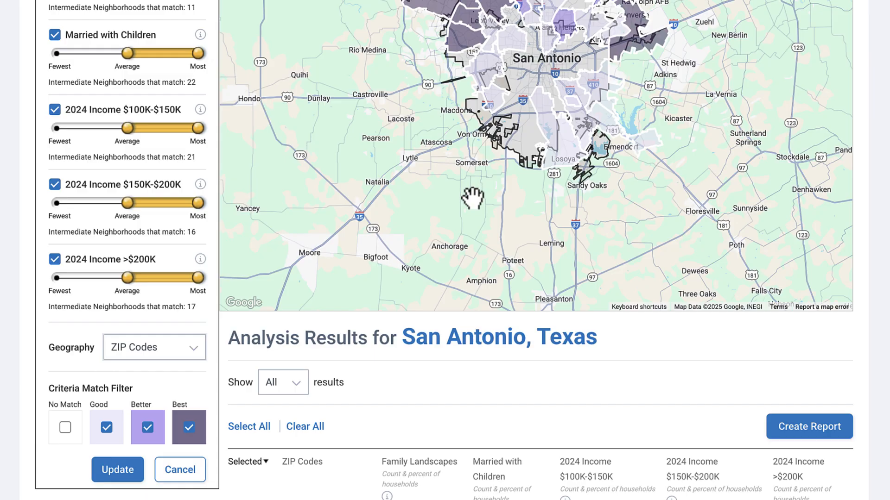
Select the ZIP codes 78109, 78240 and 78247 in the San Antonio analysis results
scroll(472, 199, "down", 7)
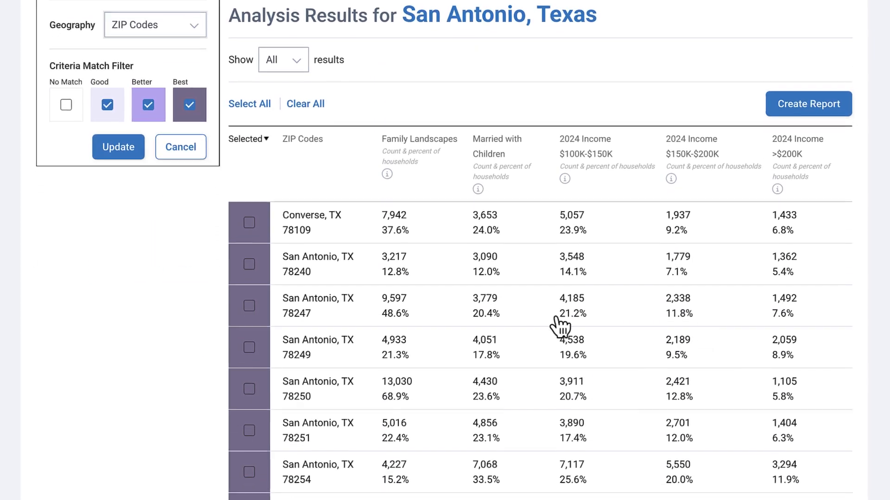
left_click(249, 223)
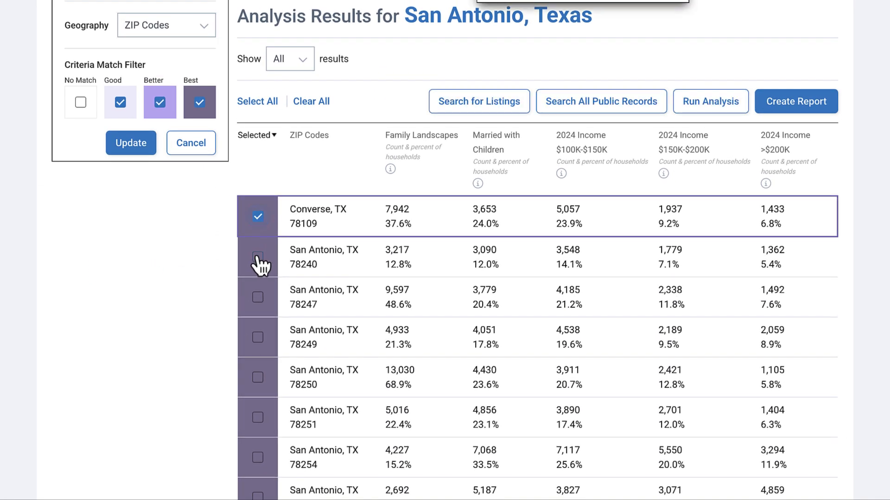
left_click(258, 258)
left_click(257, 297)
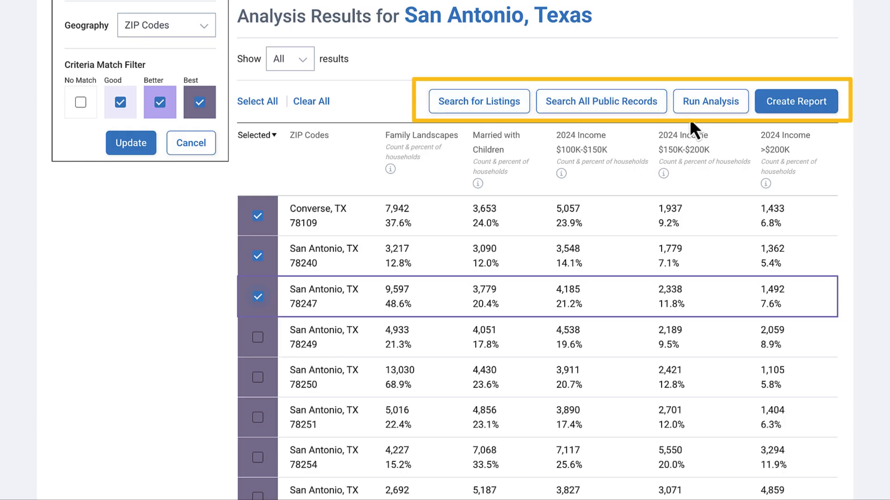
Deselect the three chosen ZIP codes in the results table
left_click(257, 297)
left_click(258, 256)
left_click(259, 217)
View the criteria match details for ZIP code 78254 on the map
scroll(260, 222, "up", 2)
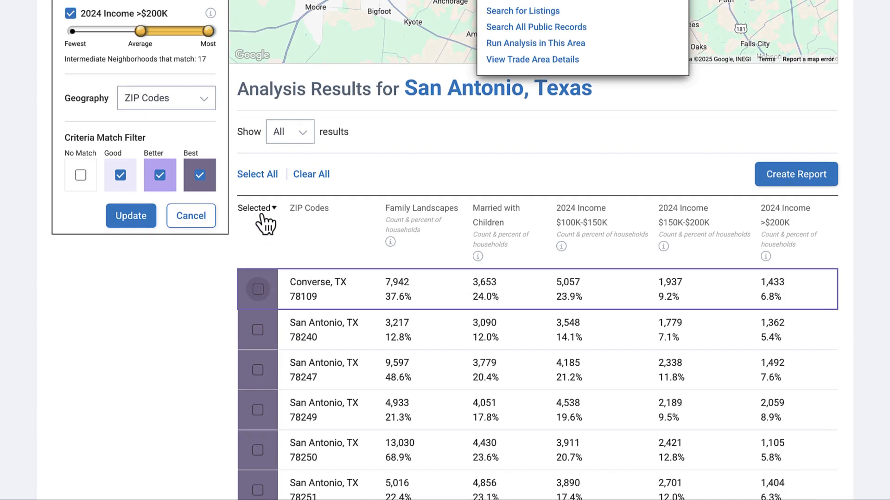
scroll(421, 214, "up", 6)
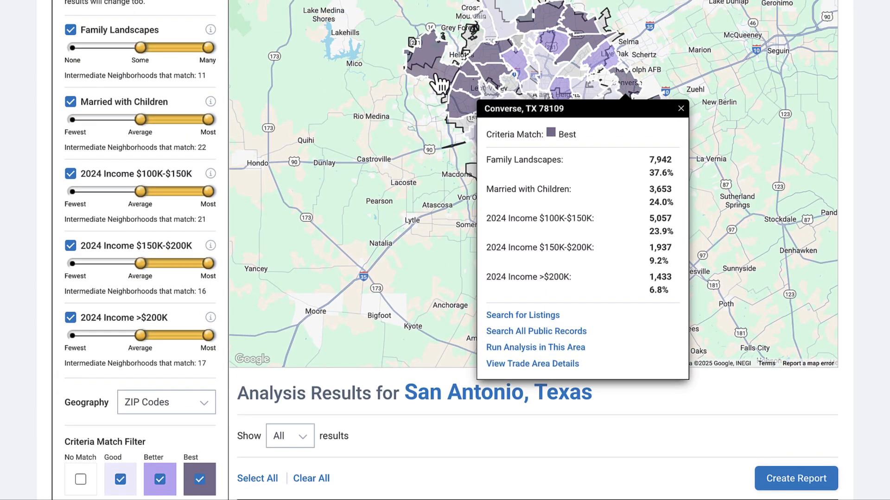
left_click(435, 82)
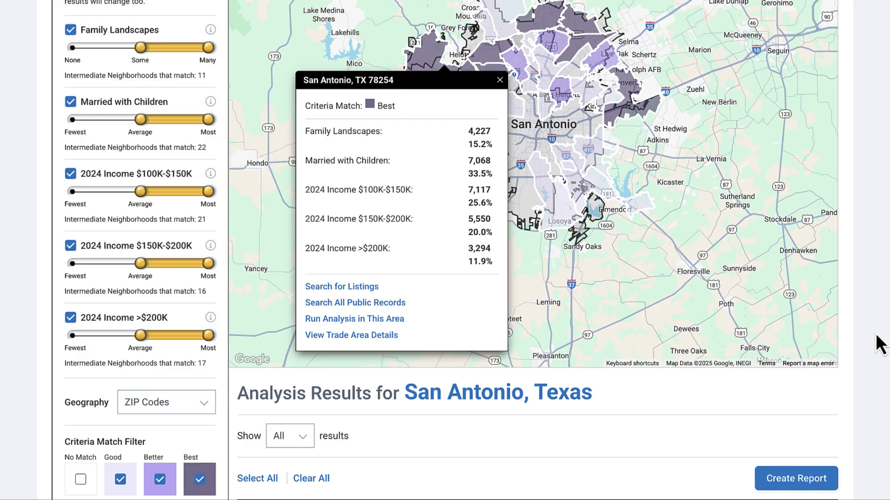
Create a report from the Site Selection Template with the title "San Antonio Site Selection"
scroll(878, 343, "down", 5)
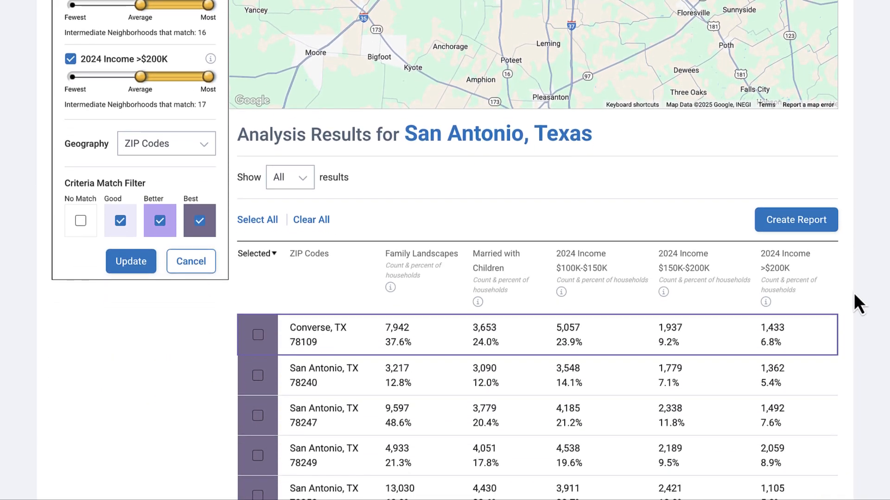
left_click(794, 221)
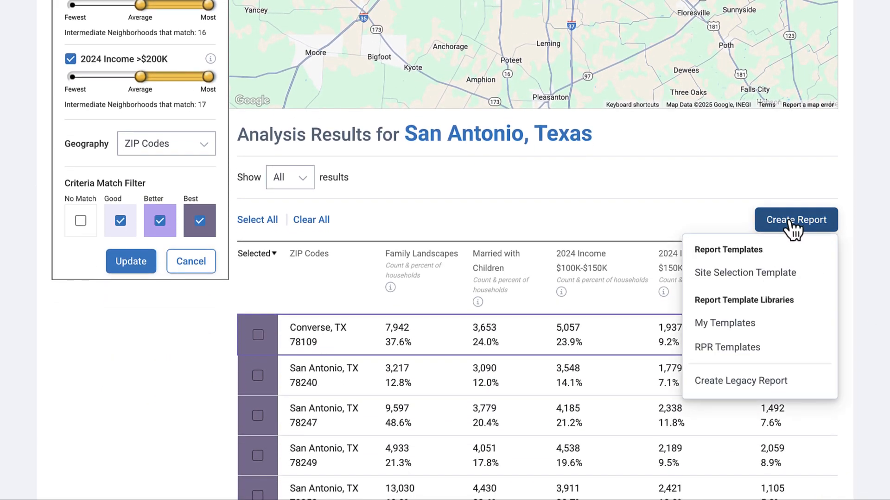
left_click(744, 277)
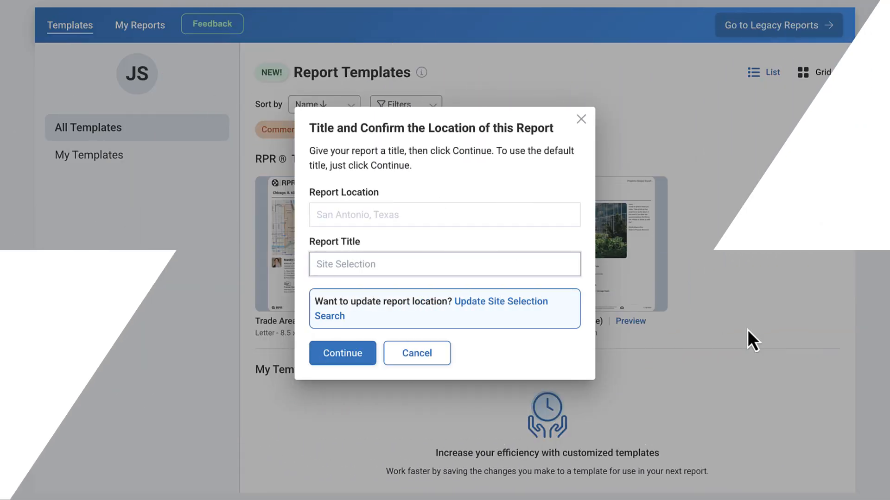
type("San Antonio Site Selection")
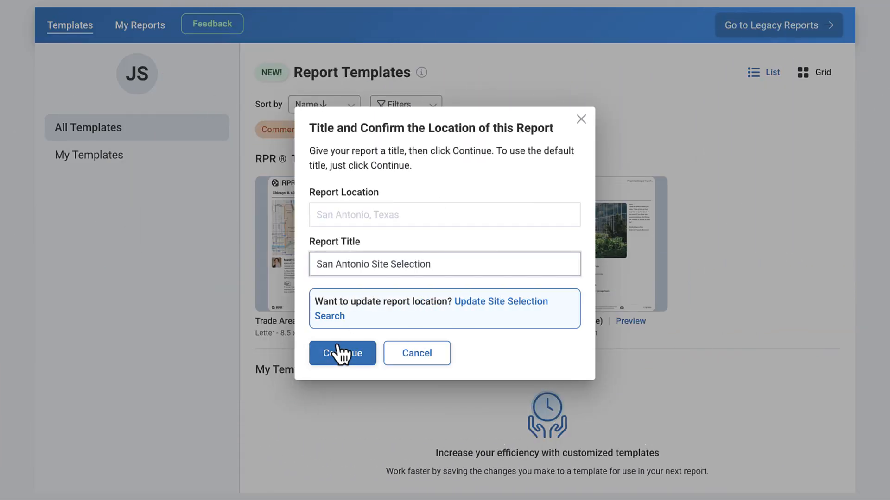
left_click(340, 355)
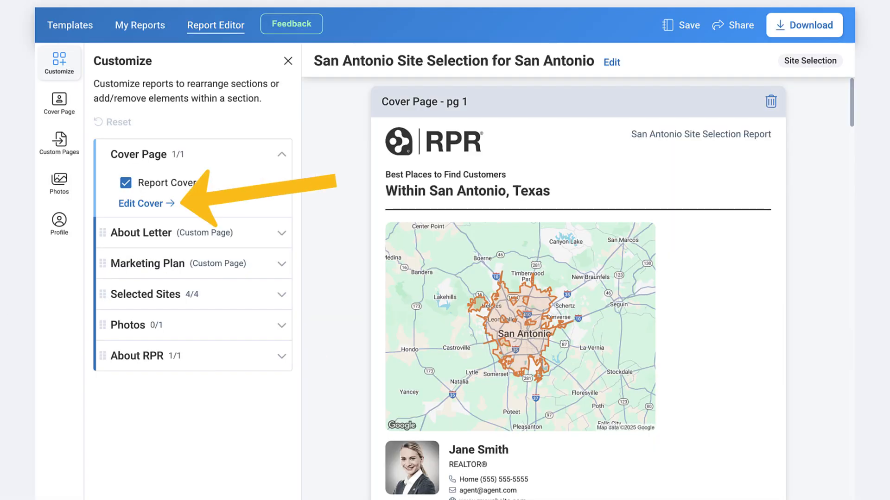
Add a San Antonio skyline photo to the report and use it as the cover image
left_click(145, 203)
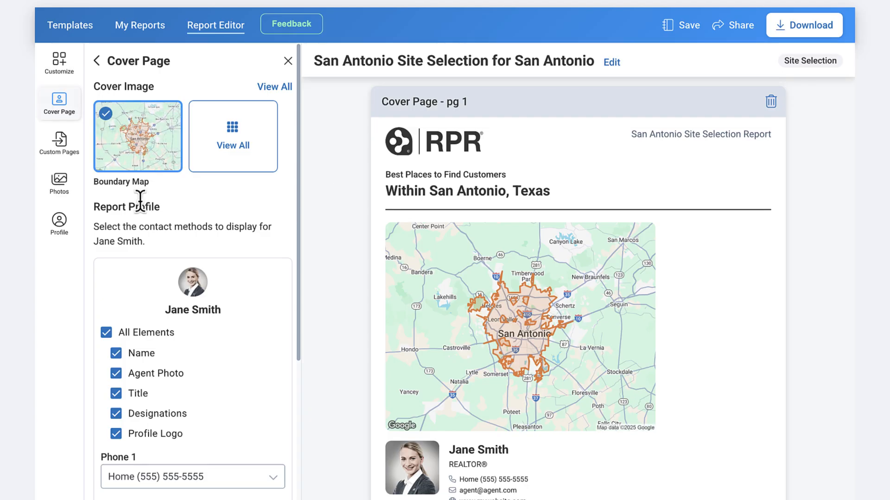
left_click(235, 148)
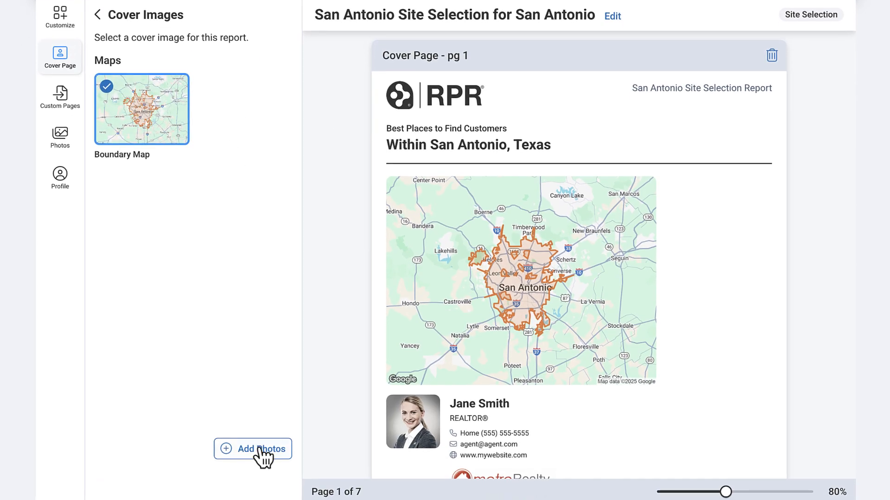
left_click(259, 450)
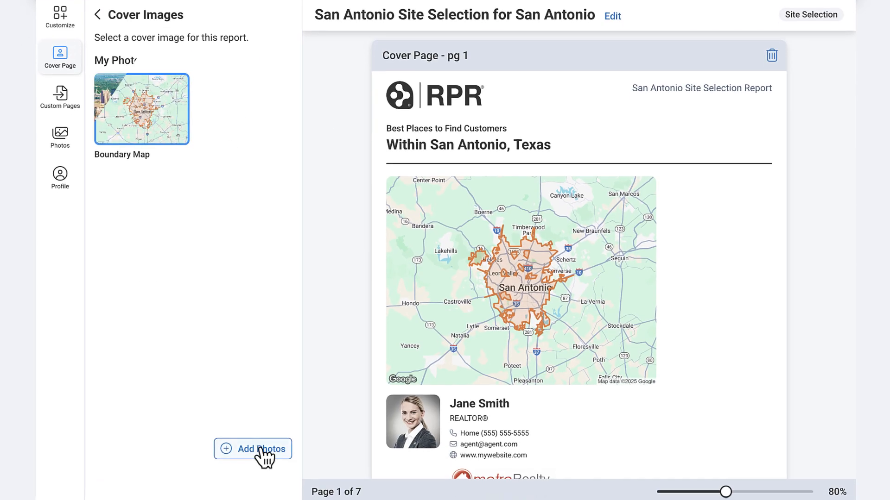
left_click(106, 87)
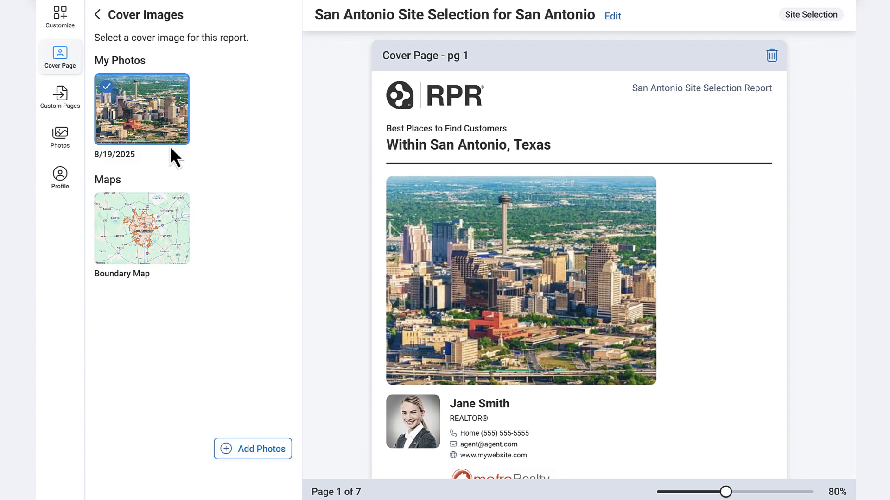
left_click(98, 15)
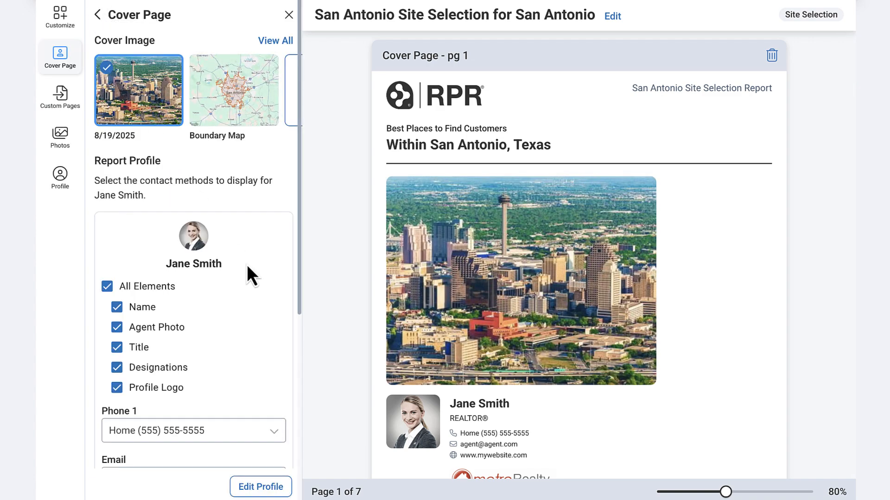
Personalize the cover page with a signed client greeting reading "Here's some areas for us to check out that could be a great fit for your business!"
scroll(246, 266, "down", 3)
scroll(246, 269, "down", 3)
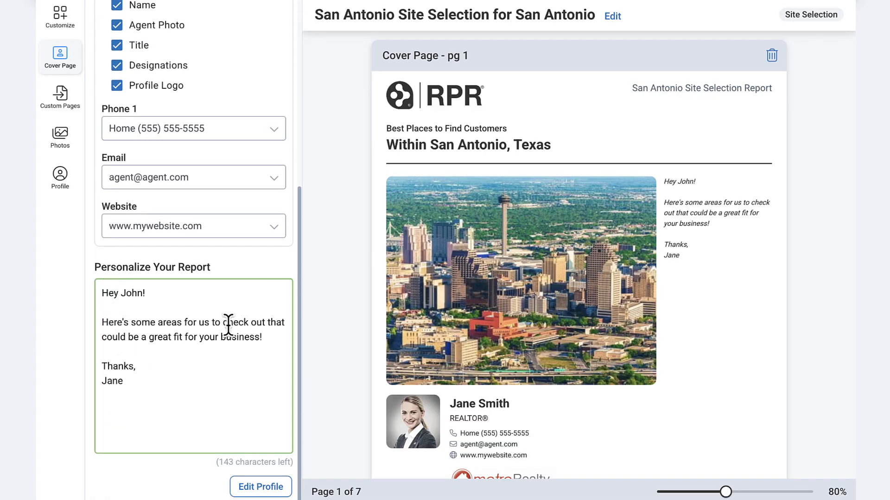
left_click(58, 21)
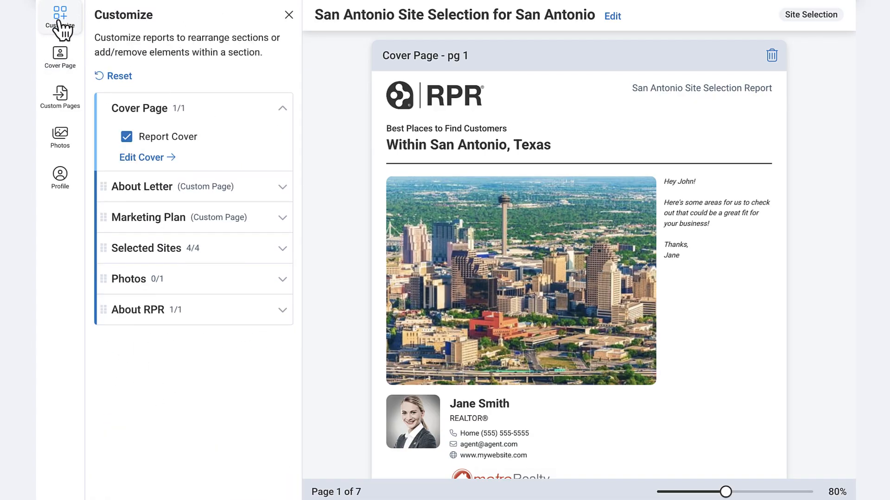
Exclude Selected Attributes from the Selected Sites section and include it again, keeping the section's element order
left_click(283, 249)
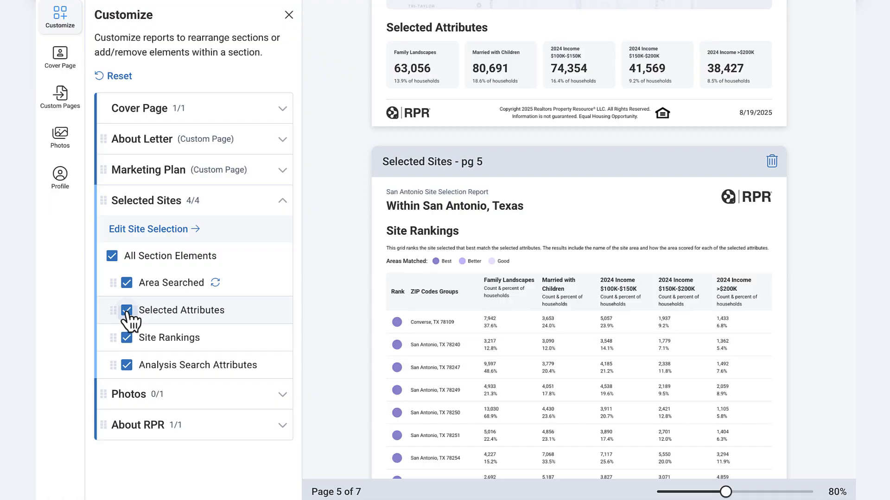
left_click(127, 310)
left_click(127, 310)
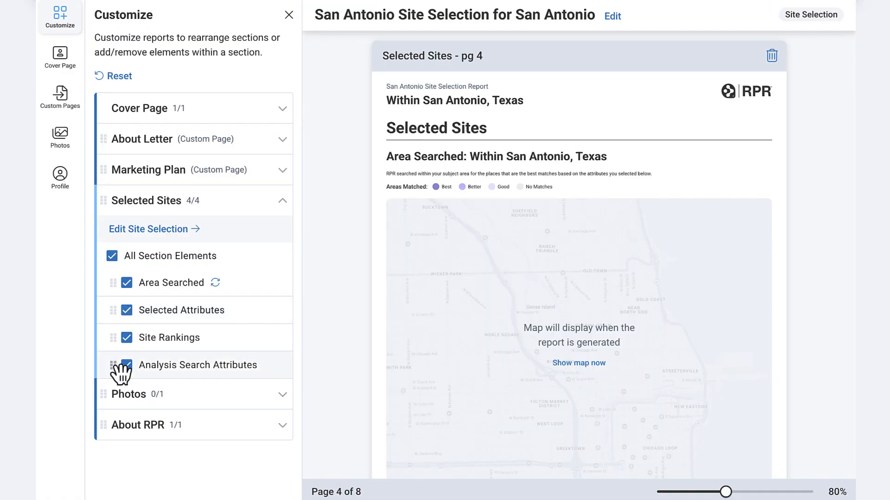
mouse_move(124, 368)
left_mouse_down()
mouse_move(119, 311)
mouse_move(127, 374)
left_mouse_up()
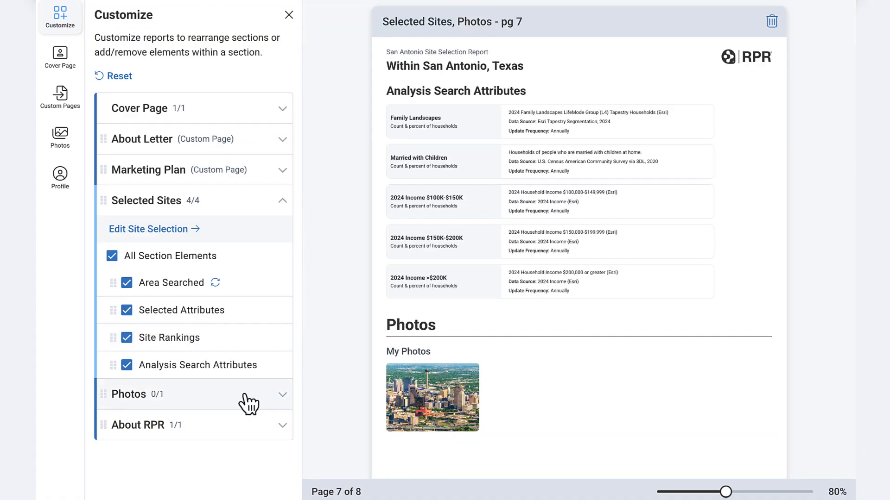
View the report's Photos section and its custom pages options
left_click(245, 394)
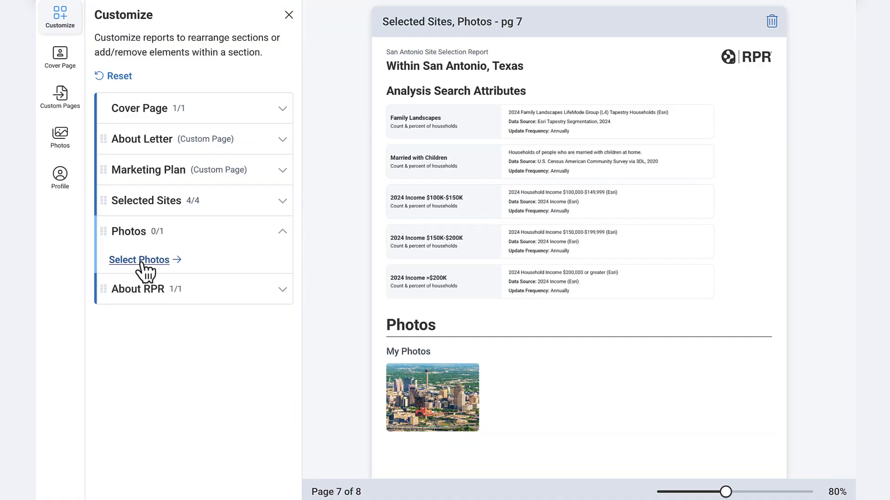
left_click(60, 96)
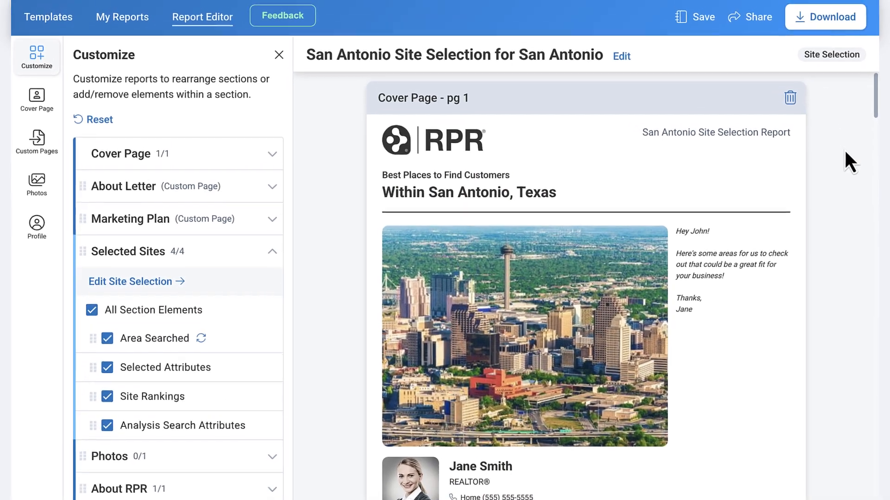
Save the report as a draft and as a template named with the agent's first name and "Site Selection Template"
left_click(702, 28)
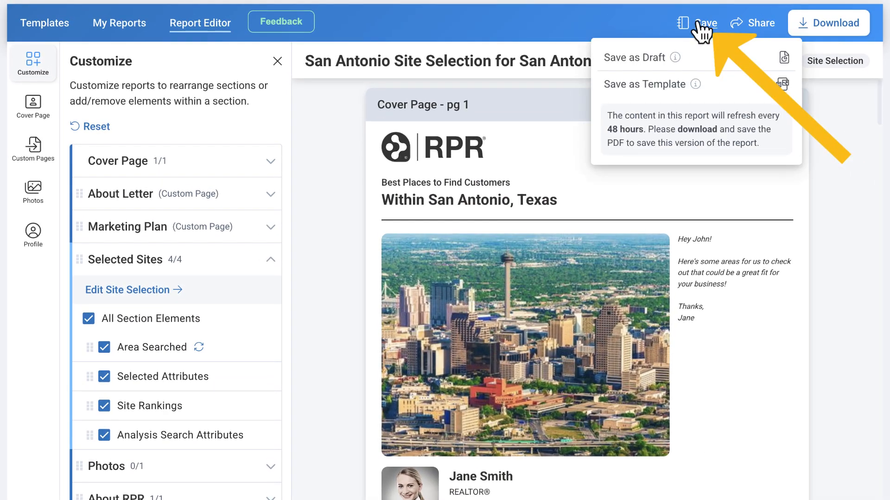
left_click(705, 58)
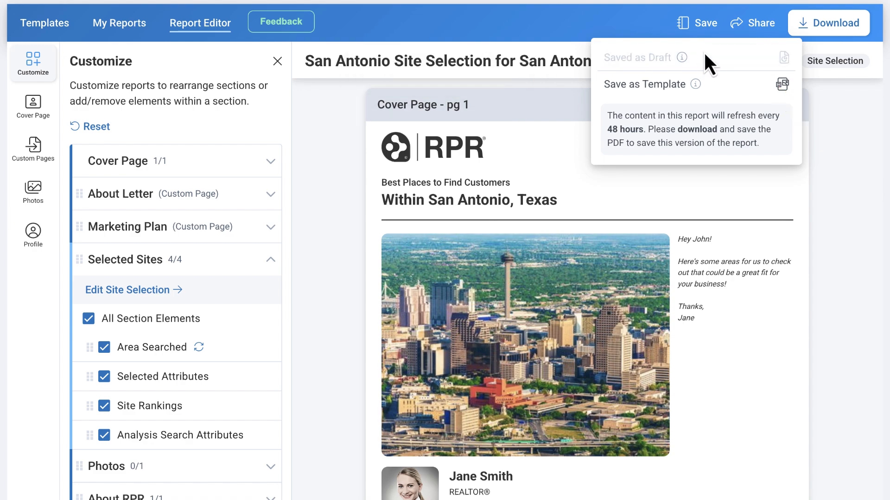
left_click(707, 95)
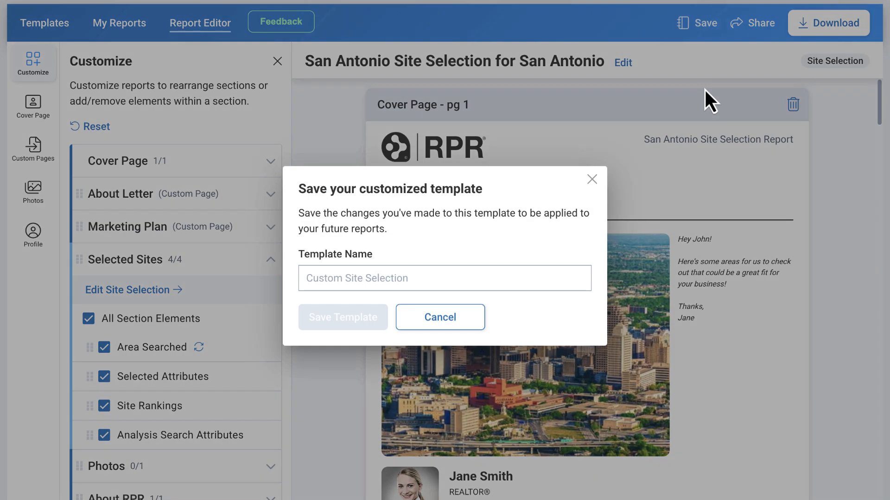
left_click(490, 282)
type("Jane's Site Selection Template")
left_click(341, 318)
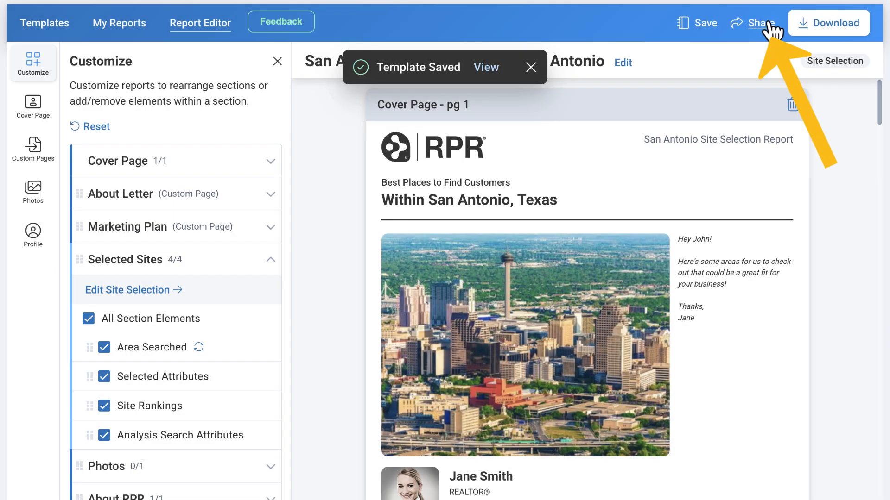
Copy the dynamic link for sharing the report
left_click(769, 26)
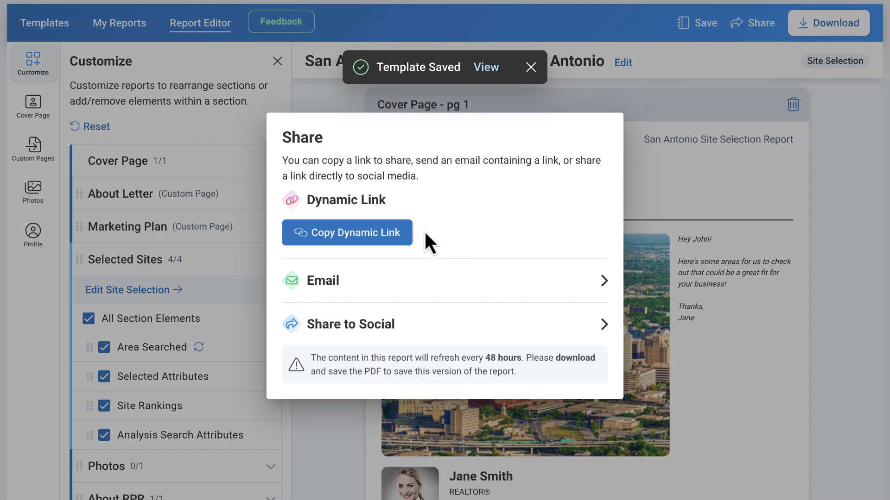
left_click(399, 242)
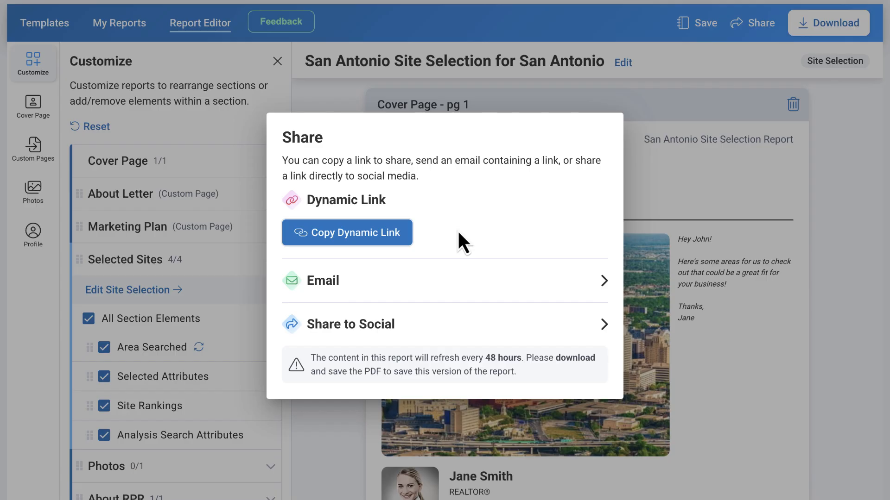
View the report's email and social media sharing options
left_click(475, 287)
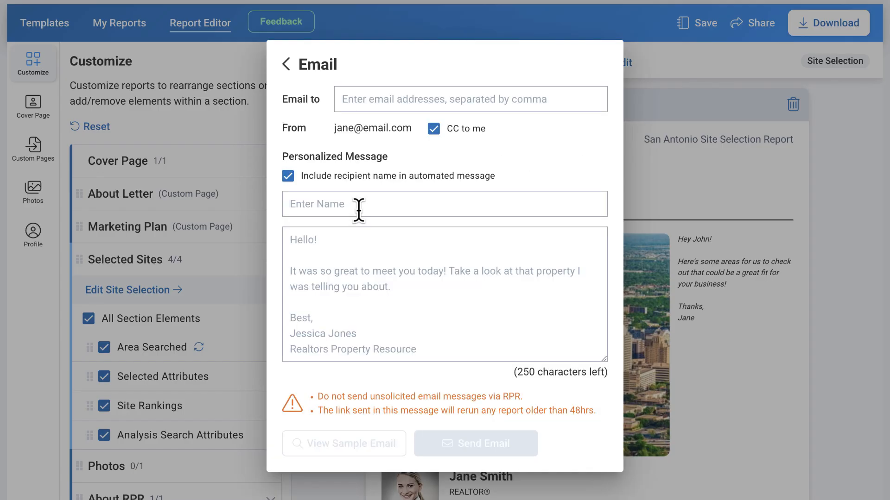
left_click(285, 67)
left_click(492, 340)
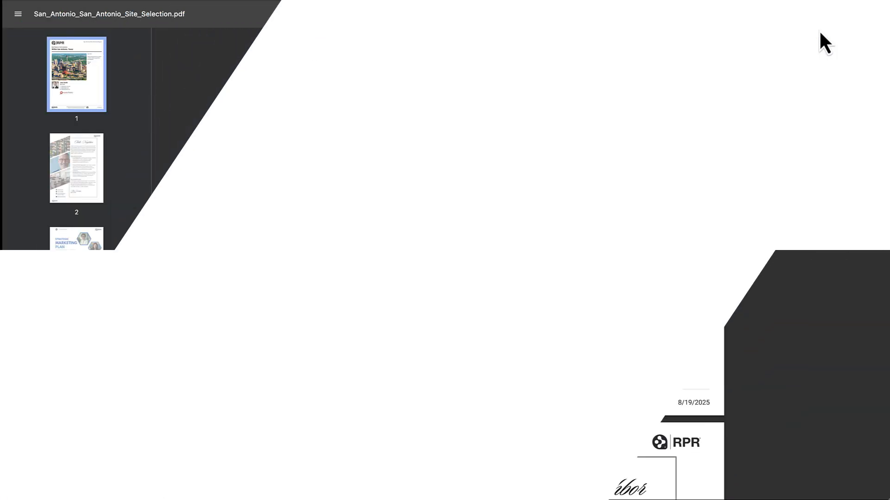
Review the downloaded San_Antonio_San_Antonio_Site_Selection.pdf, from the custom letter page through the selected sites map, selected attributes and site rankings
scroll(683, 180, "down", 15)
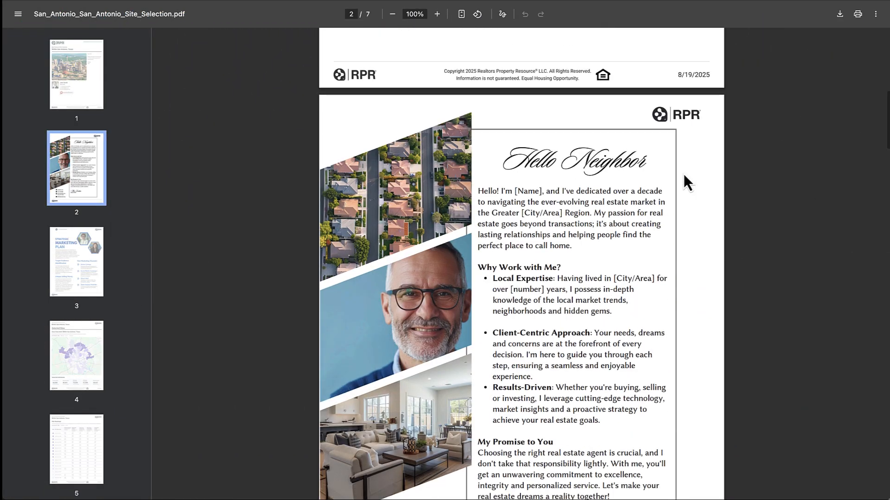
scroll(683, 178, "down", 18)
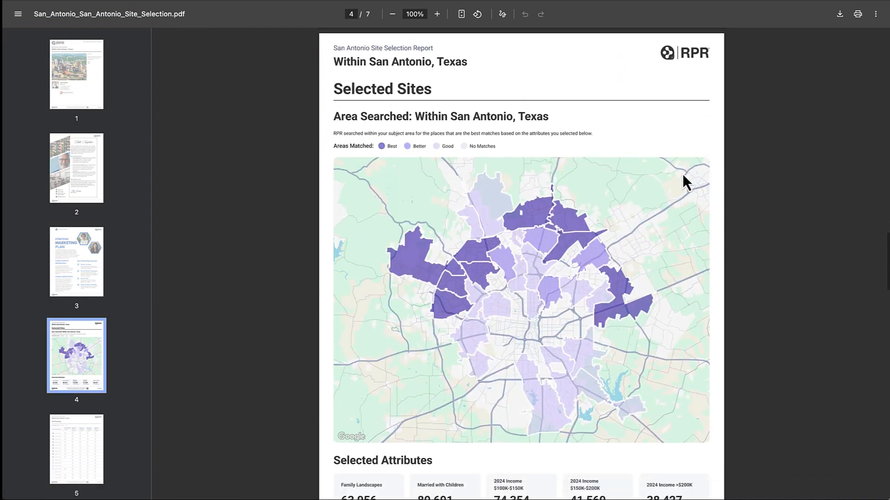
scroll(683, 176, "down", 9)
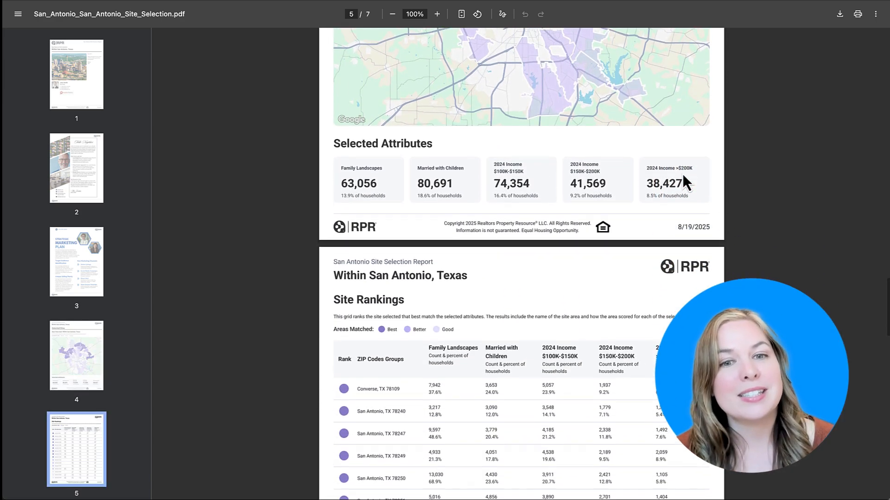
scroll(682, 174, "down", 12)
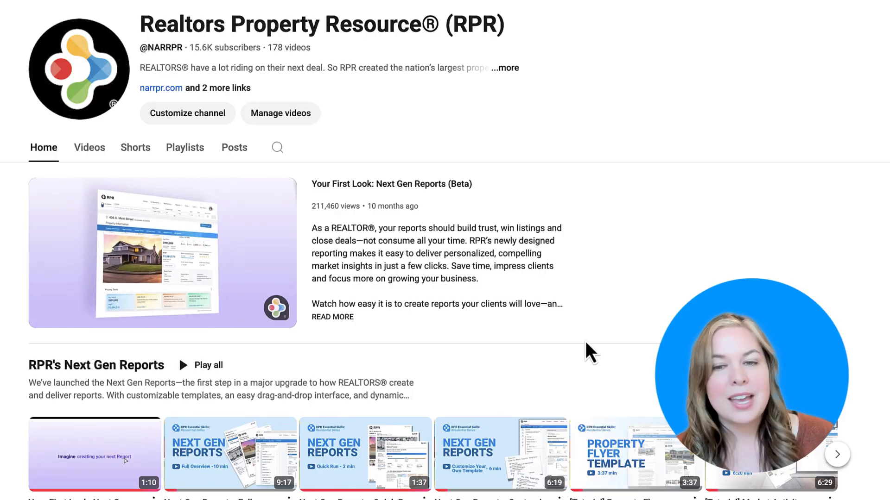
On the Realtors Property Resource YouTube channel, pause the featured video "Your First Look: Next Gen Reports (Beta)"
mouse_move(250, 245)
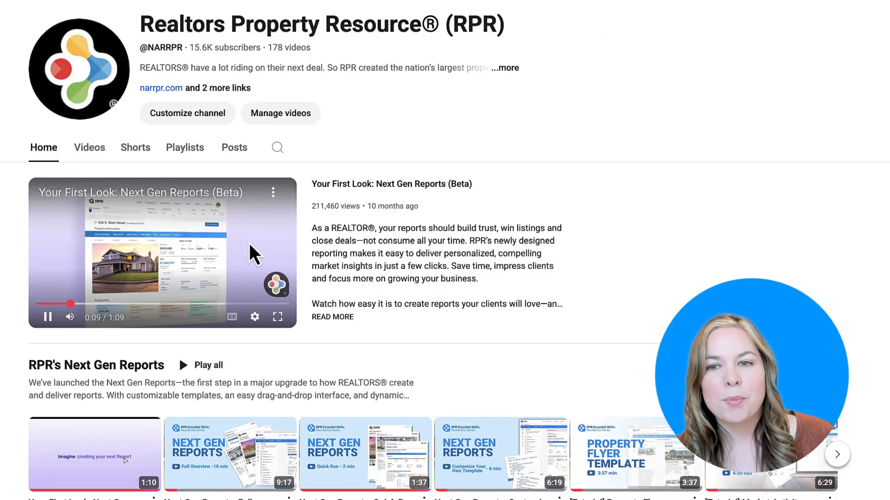
left_click(58, 317)
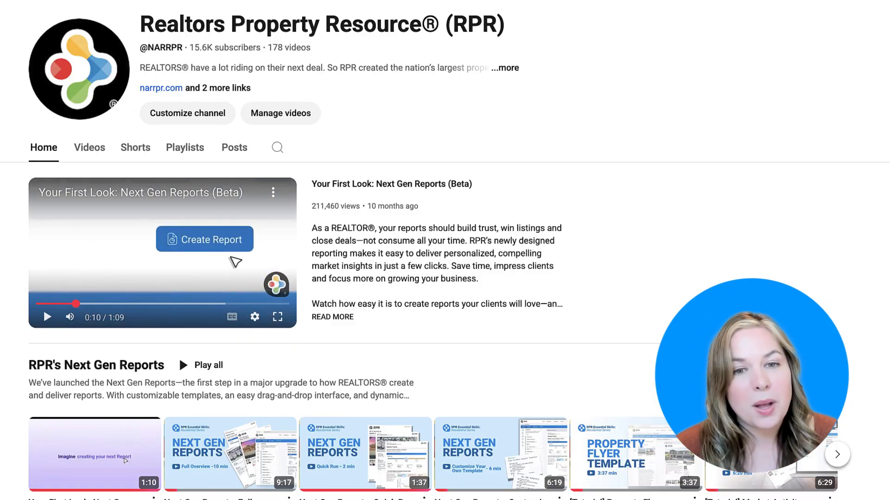